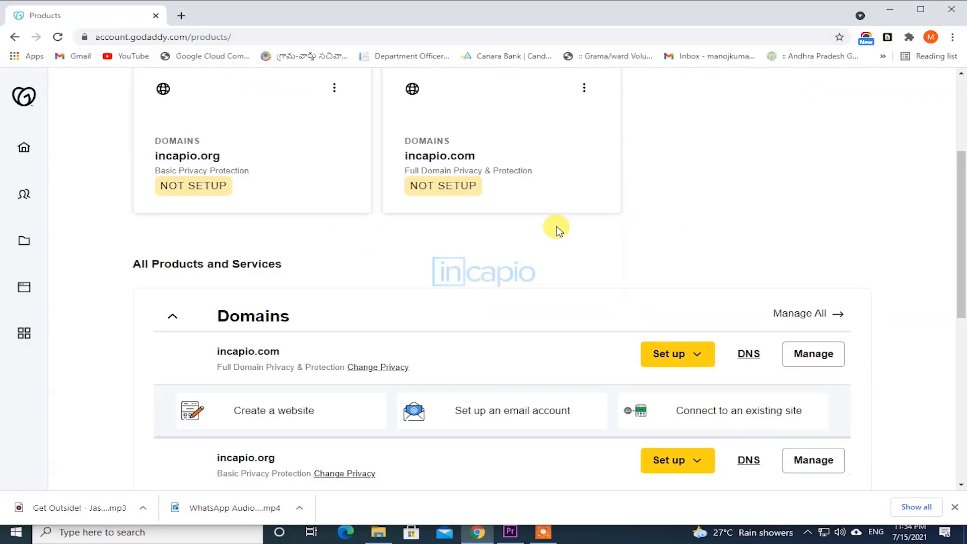
# Step: Scroll to the Servers section and highlight the Gen4 VPS Linux 2 CPU plan expiring 15/8/2021
pyautogui.scroll(-6, 558, 231)
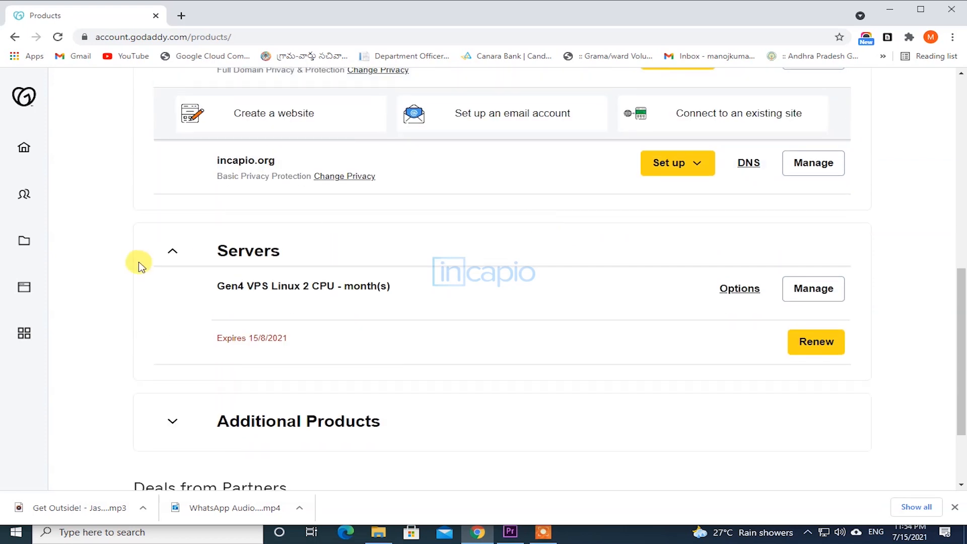
pyautogui.moveTo(216, 285); pyautogui.dragTo(388, 289)
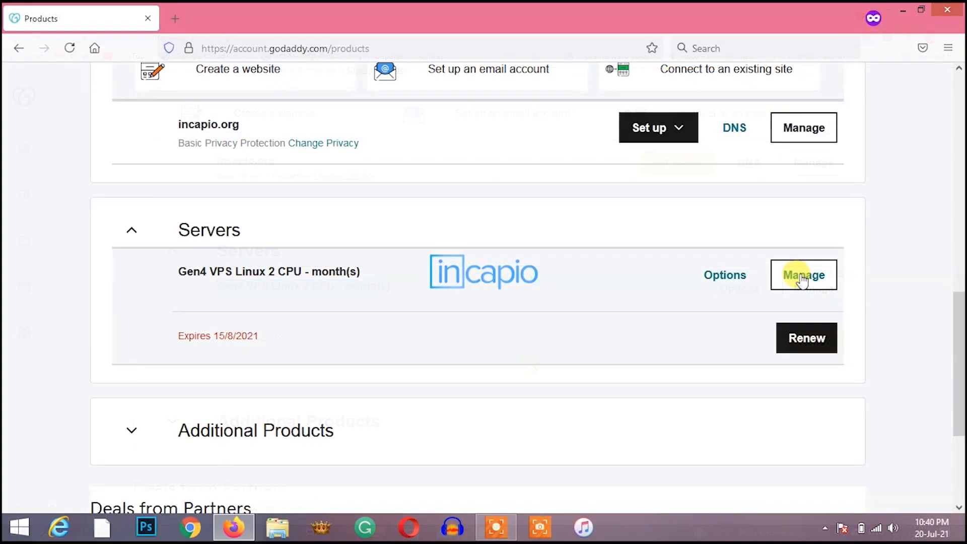
# Step: Set up the Gen4 VPS as serverone.incapio.org in the Asia data center with CentOS 7 (cPanel)
pyautogui.click(802, 278)
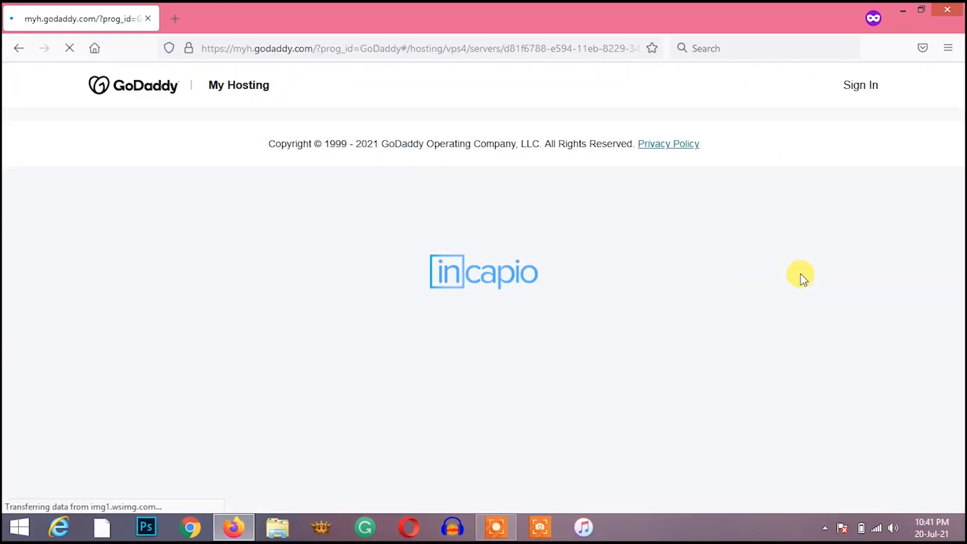
pyautogui.click(560, 221)
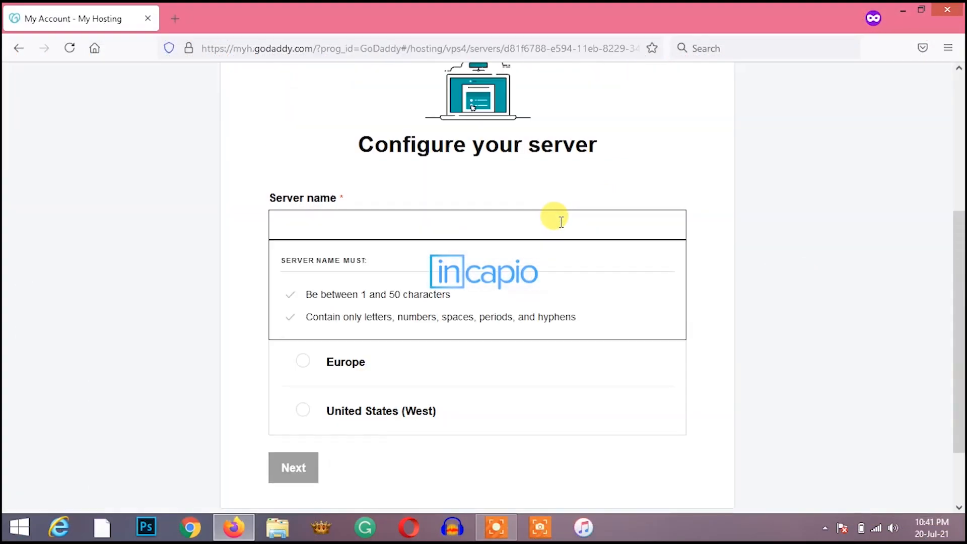
pyautogui.write('serverone.incapio.org')
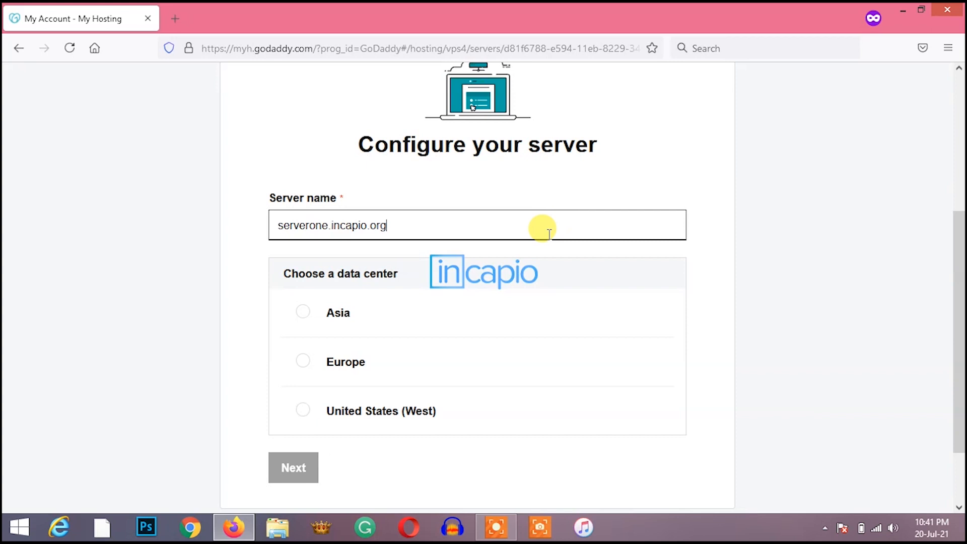
pyautogui.click(334, 312)
pyautogui.scroll(-2, 960, 412)
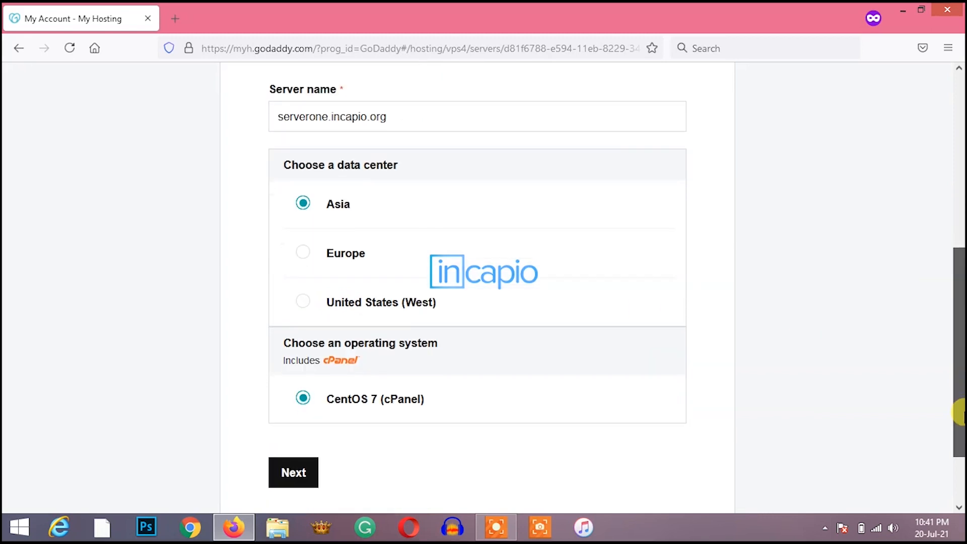
pyautogui.click(299, 477)
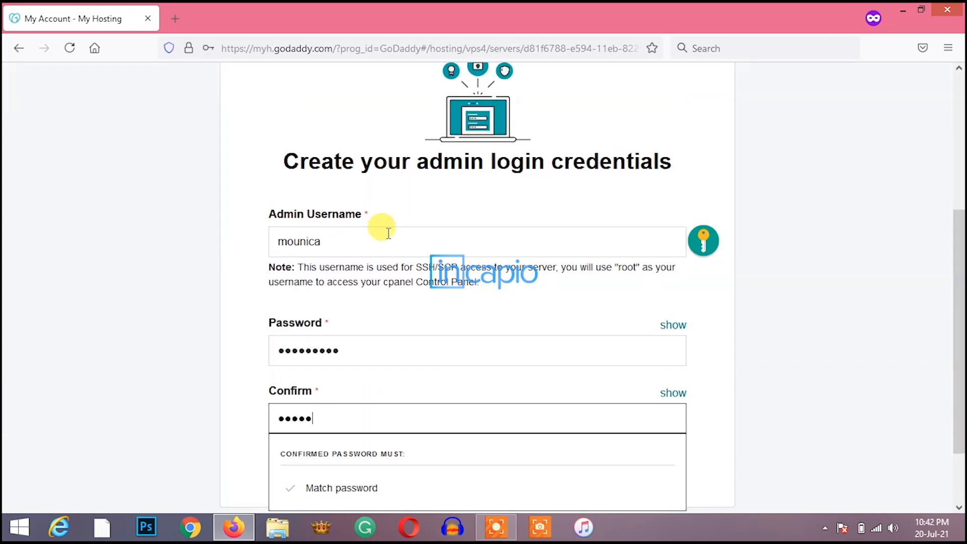
# Step: Enter the admin password and accept the Nydus agent notice to finish server setup
pyautogui.write('*****')
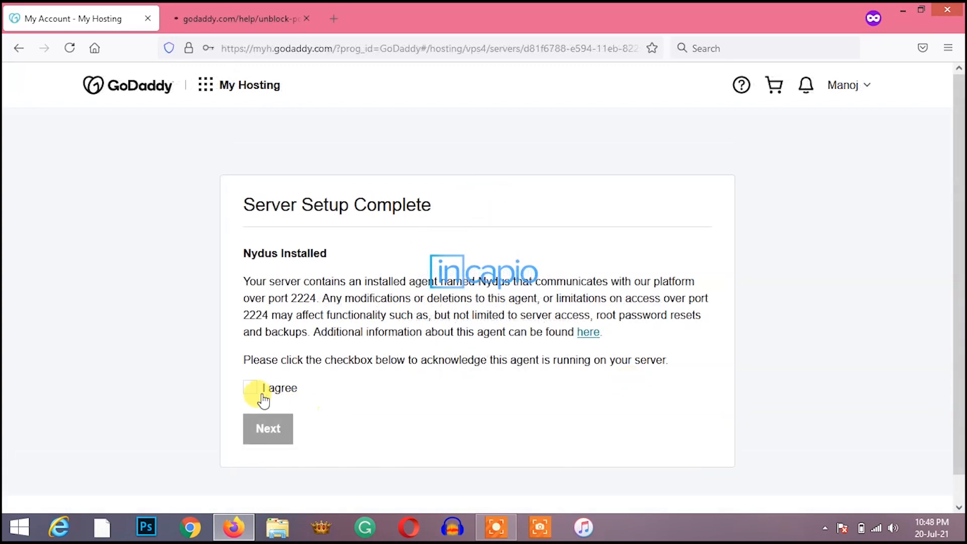
pyautogui.click(261, 395)
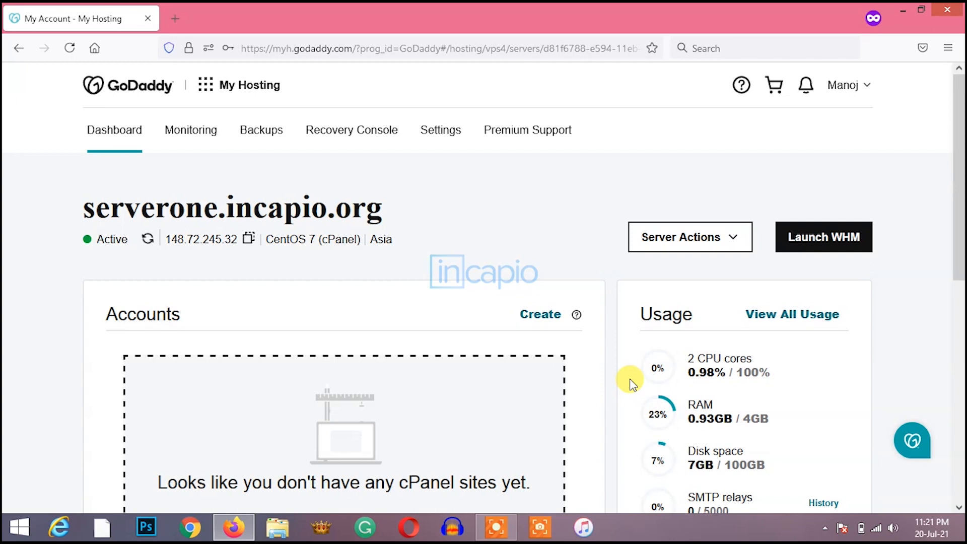
# Step: Highlight the server name serverone.incapio.org and IP 148.72.245.32, then review the Server Actions list
pyautogui.moveTo(385, 209); pyautogui.dragTo(87, 215)
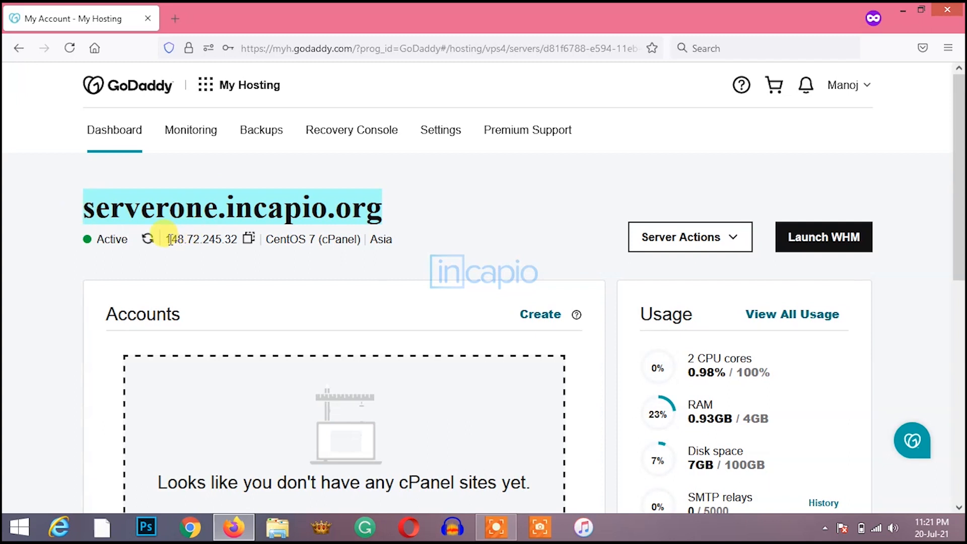
pyautogui.moveTo(167, 239); pyautogui.dragTo(240, 240)
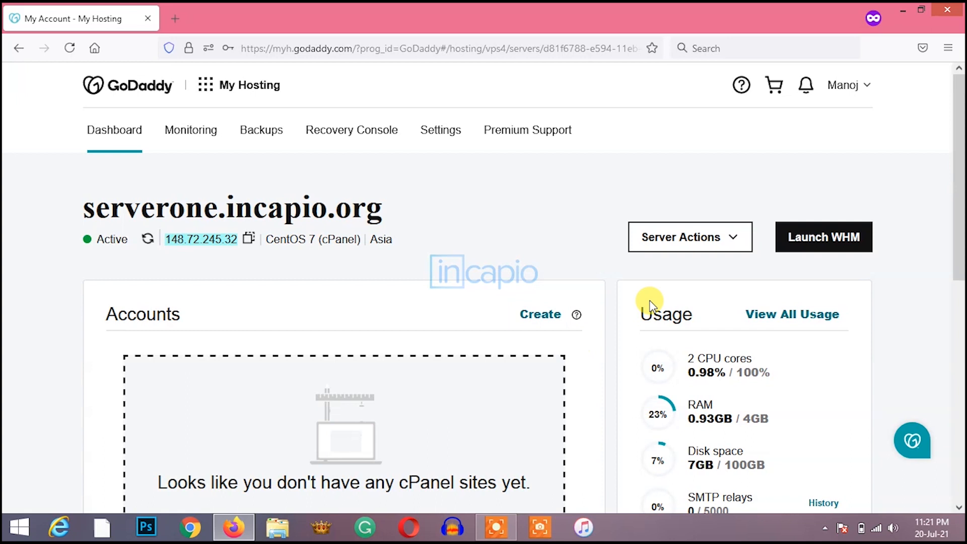
pyautogui.click(736, 244)
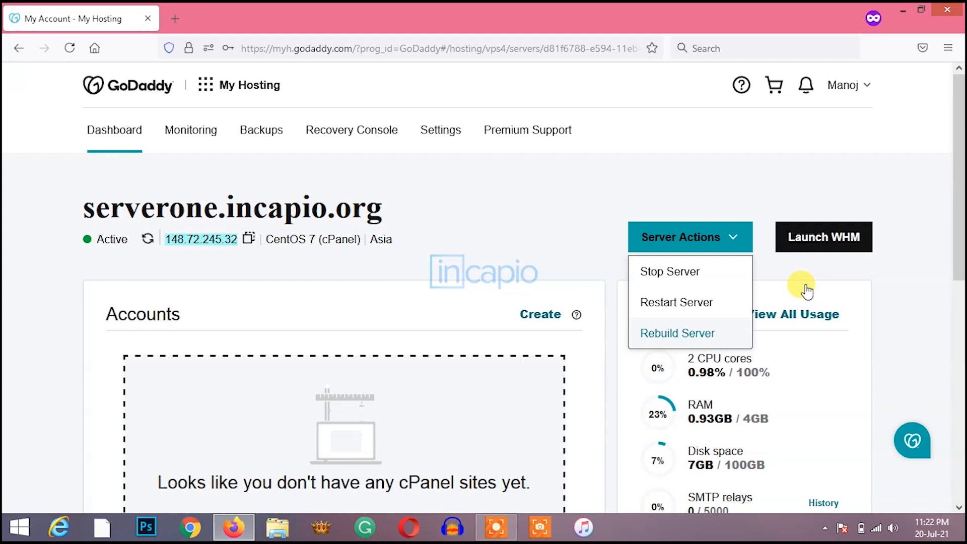
pyautogui.click(956, 255)
# Step: Scroll down to the History and IP Addresses panels showing 148.72.245.32 as primary
pyautogui.moveTo(955, 253); pyautogui.dragTo(956, 335)
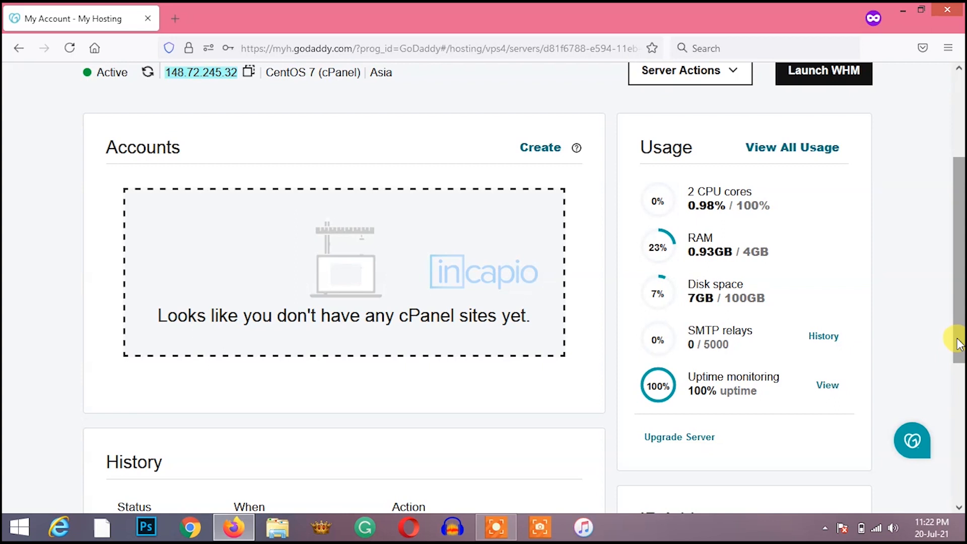
pyautogui.moveTo(956, 344); pyautogui.dragTo(957, 383)
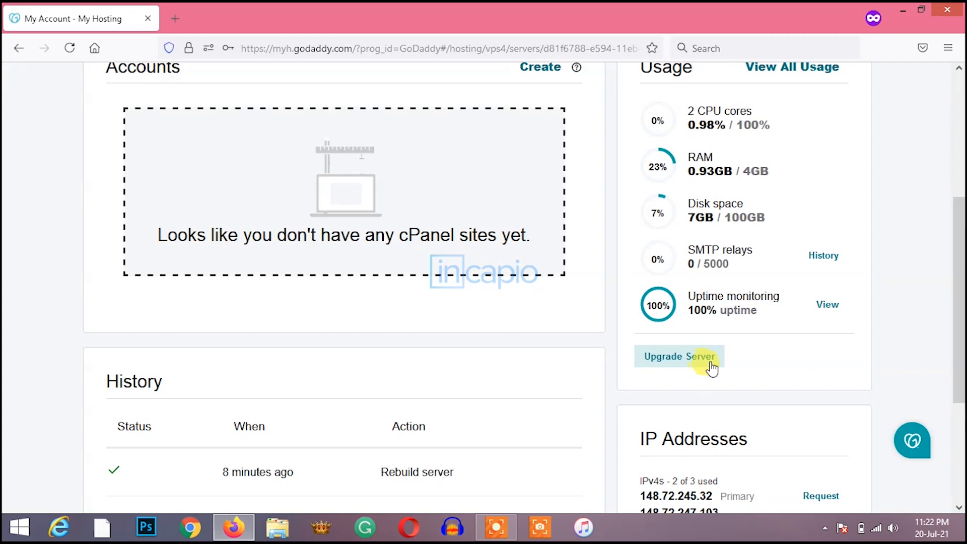
pyautogui.moveTo(958, 370); pyautogui.dragTo(961, 440)
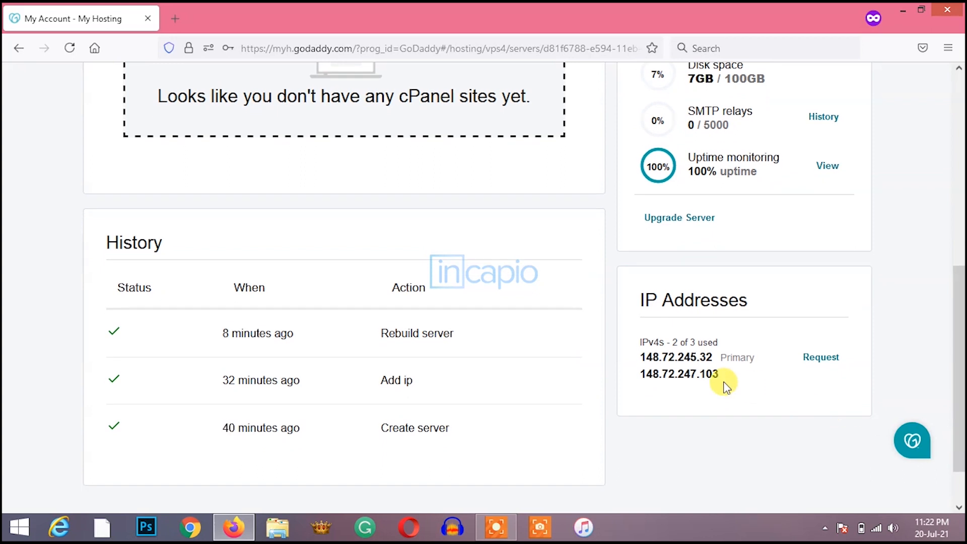
pyautogui.moveTo(724, 382); pyautogui.dragTo(723, 373)
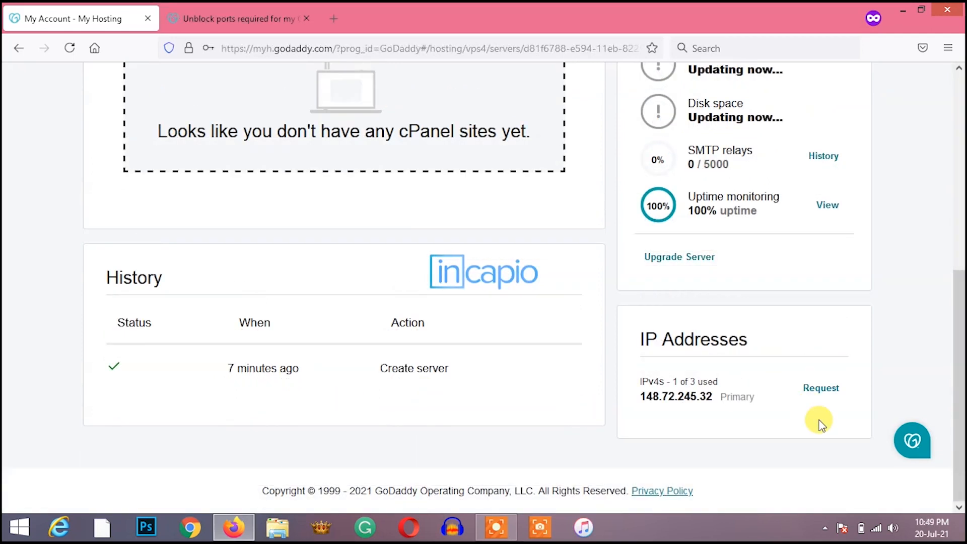
# Step: Request an additional IP address, accepting its terms, which adds 148.72.247.103 to the server
pyautogui.click(821, 388)
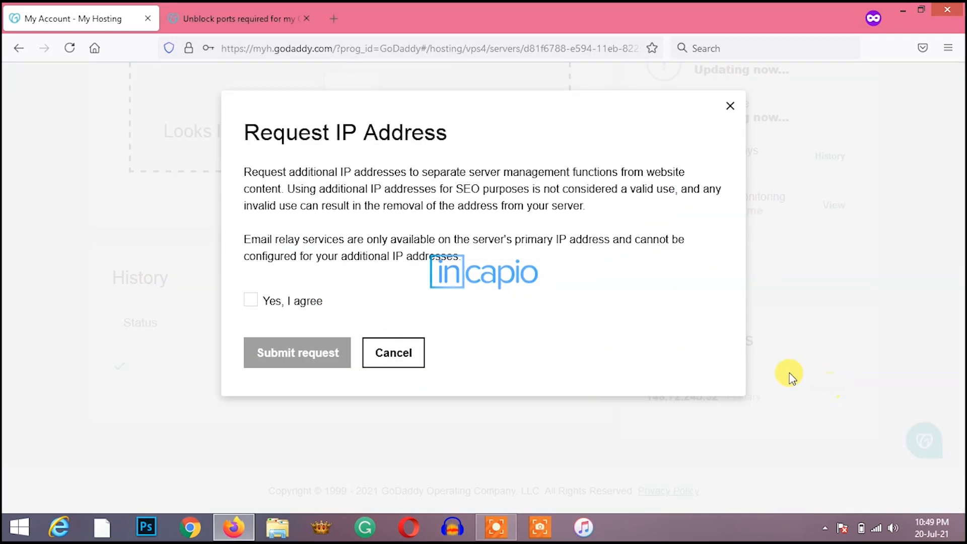
pyautogui.click(250, 303)
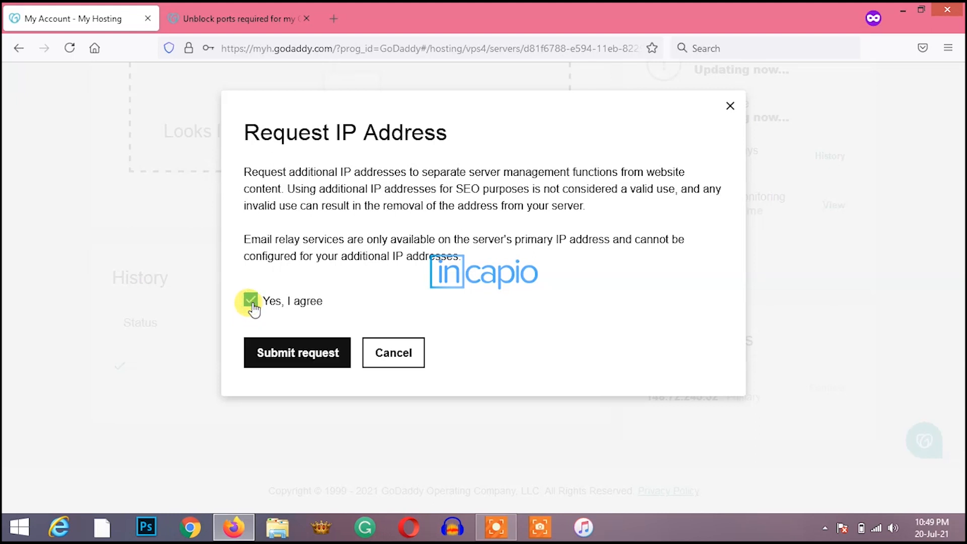
pyautogui.click(287, 352)
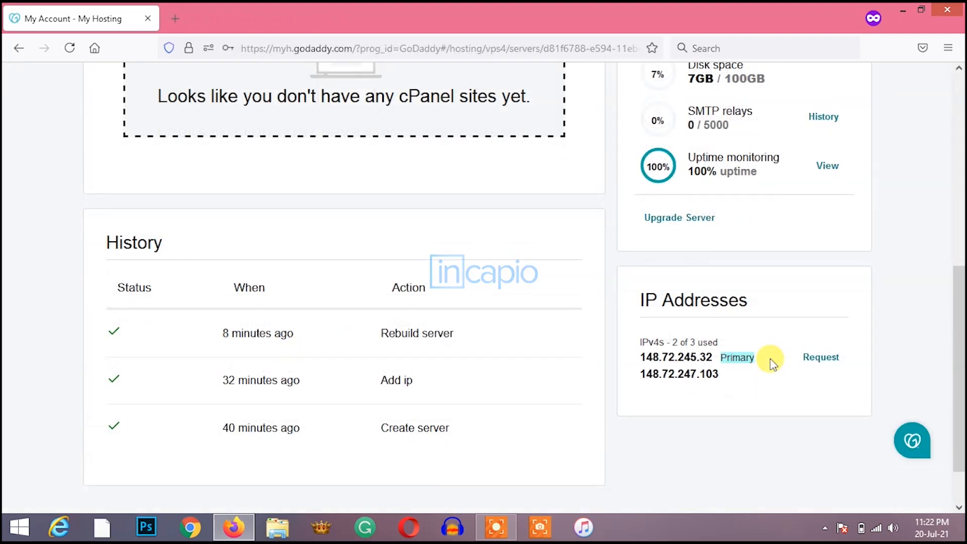
# Step: Return to the dashboard top and view Monitoring's daily usage chart and 100% uptime
pyautogui.scroll(8, 856, 292)
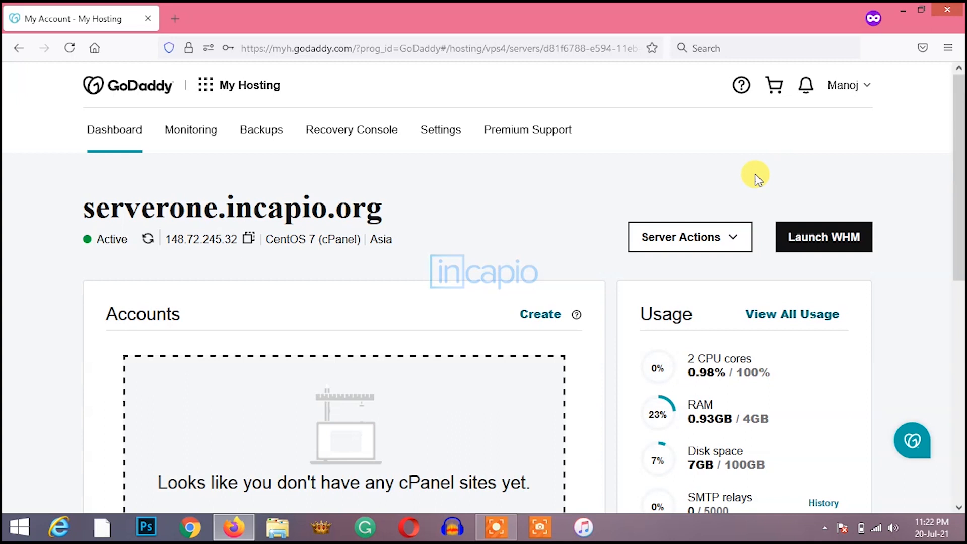
pyautogui.click(195, 137)
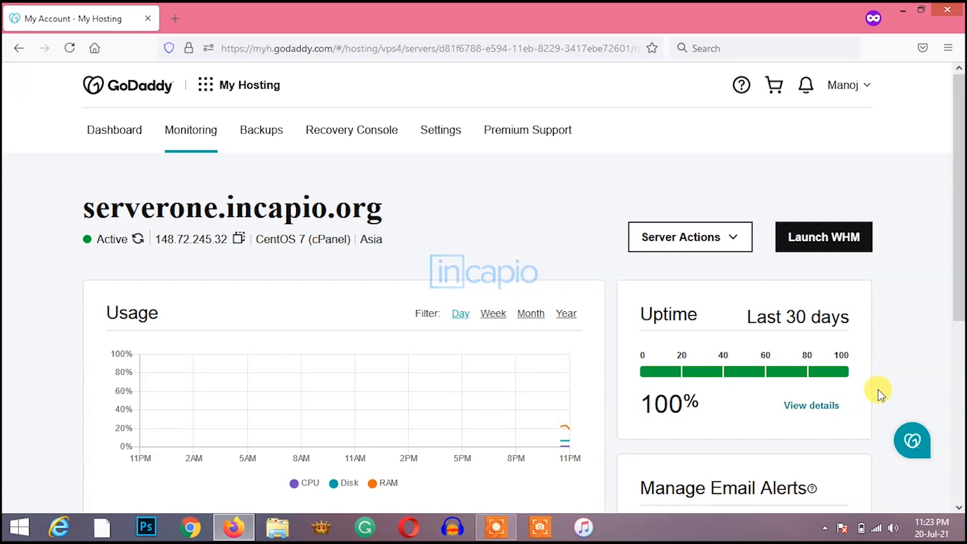
# Step: Scroll to the Server and Access sections showing the hostname, IP and cPanel/WHM URLs on ports 2083/2087
pyautogui.moveTo(959, 311); pyautogui.dragTo(959, 473)
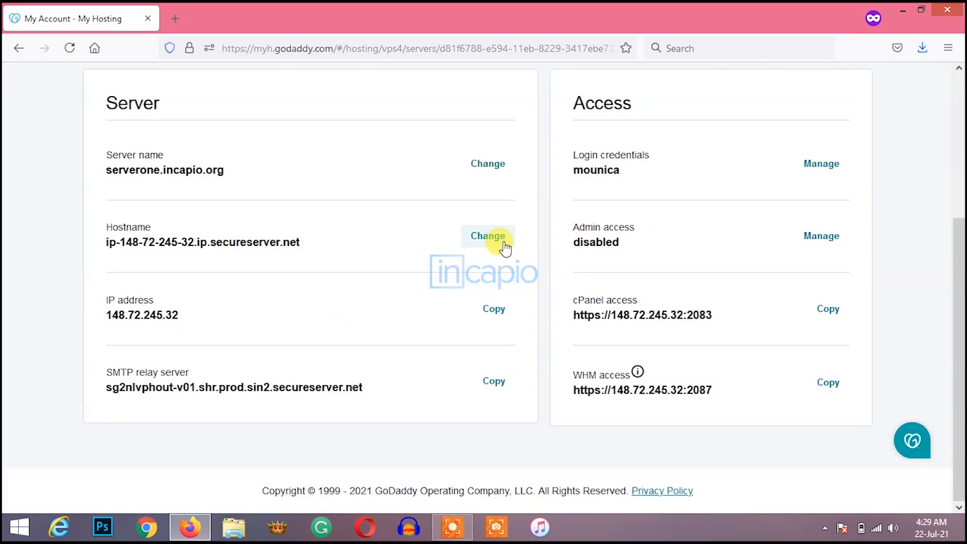
# Step: Change the server hostname to serverone.incapio.org and save it
pyautogui.click(477, 234)
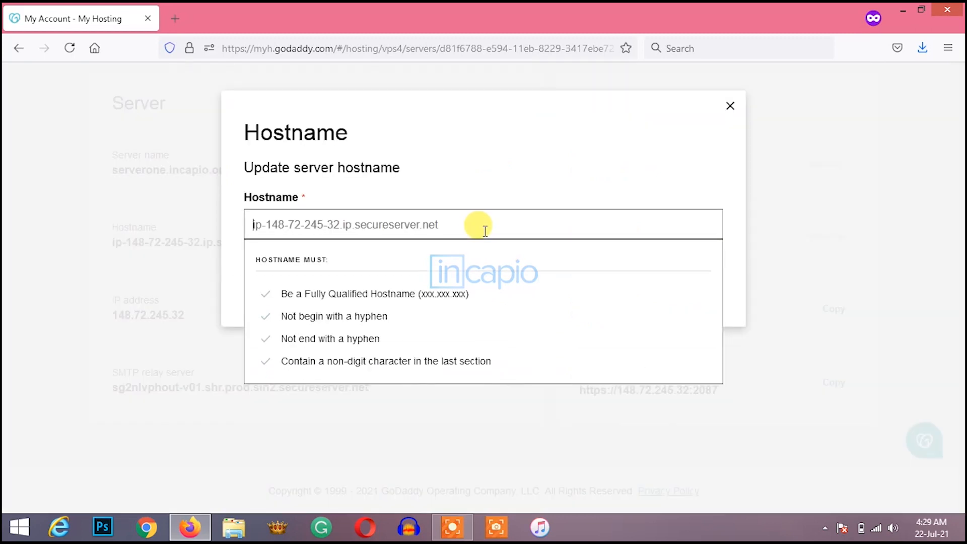
pyautogui.write('ser')
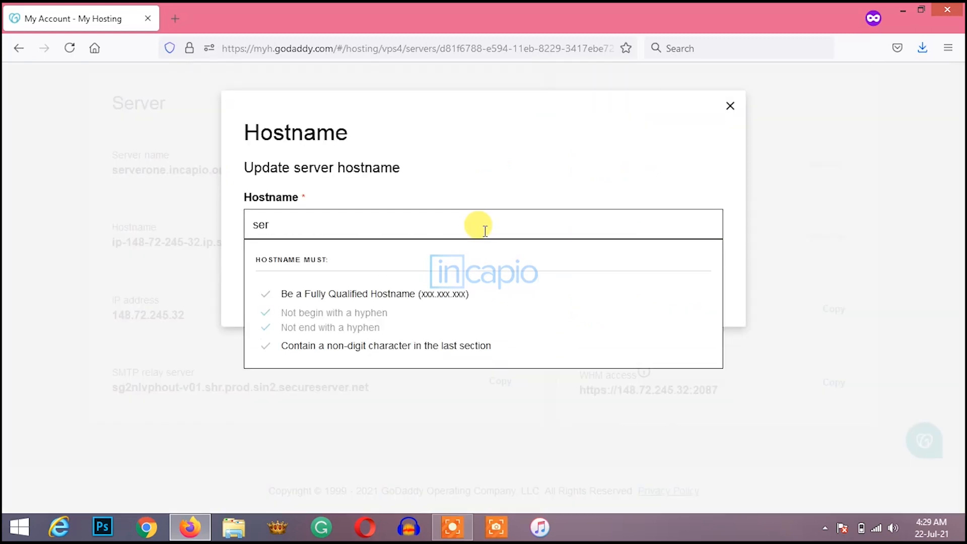
pyautogui.write('veron')
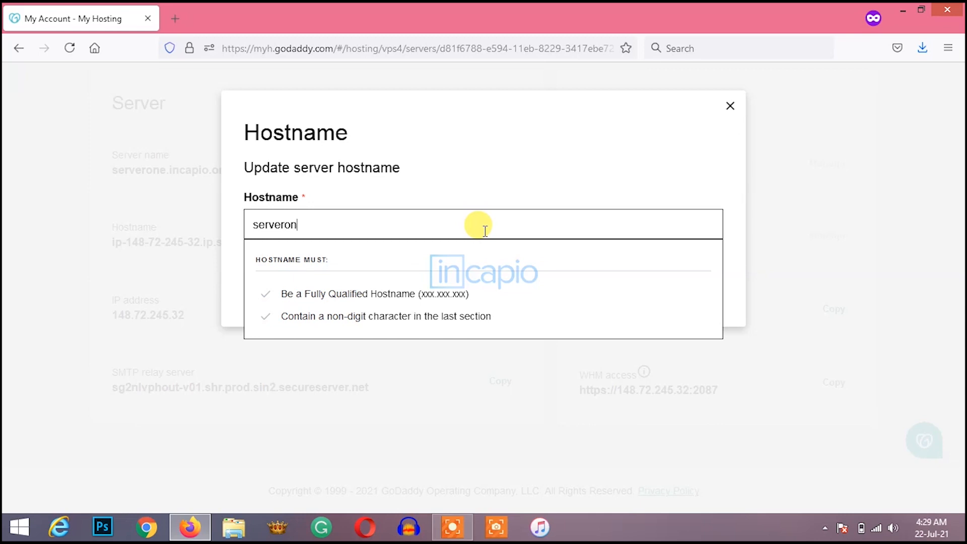
pyautogui.write('e.')
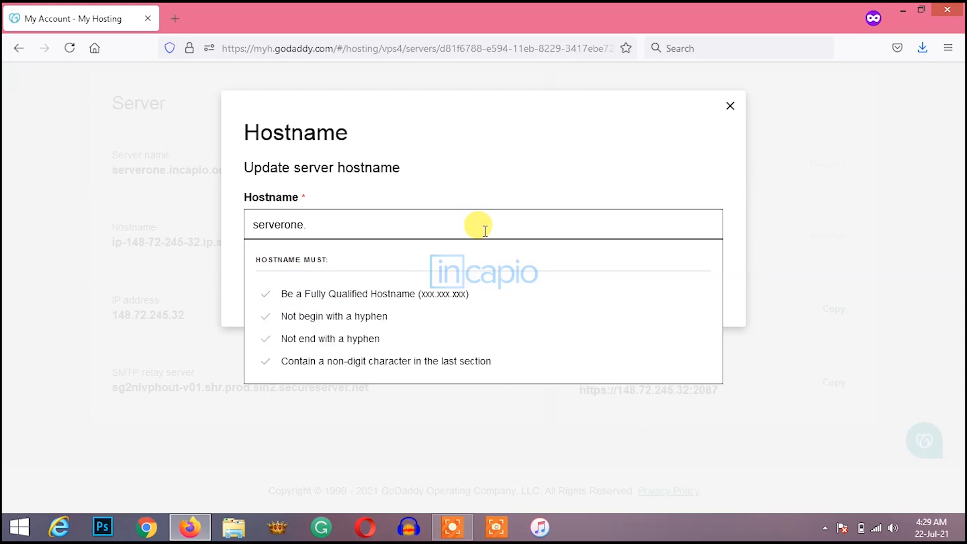
pyautogui.write('incapio.org')
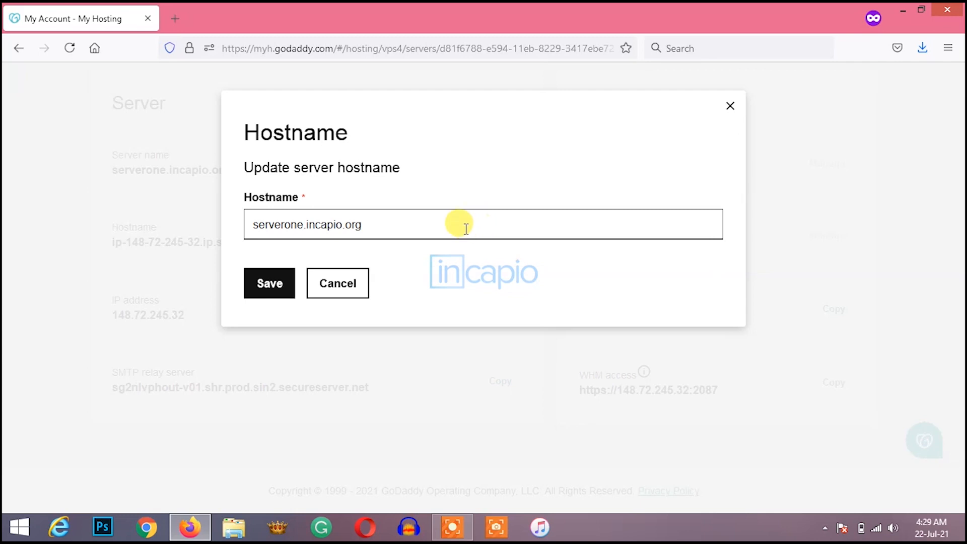
pyautogui.click(270, 283)
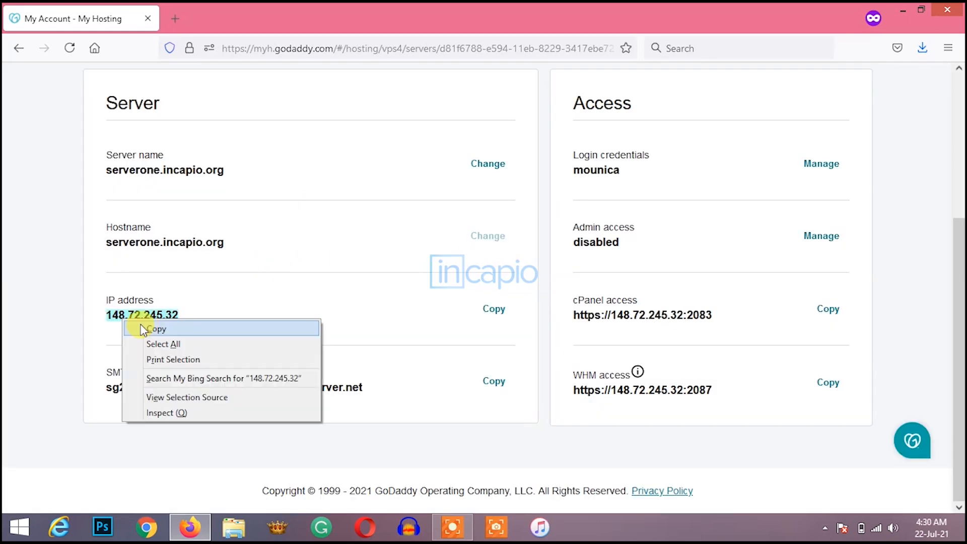
# Step: Copy the server IP address 148.72.245.32 to the clipboard
pyautogui.tripleClick(142, 314)
pyautogui.rightClick(124, 319)
pyautogui.click(141, 328)
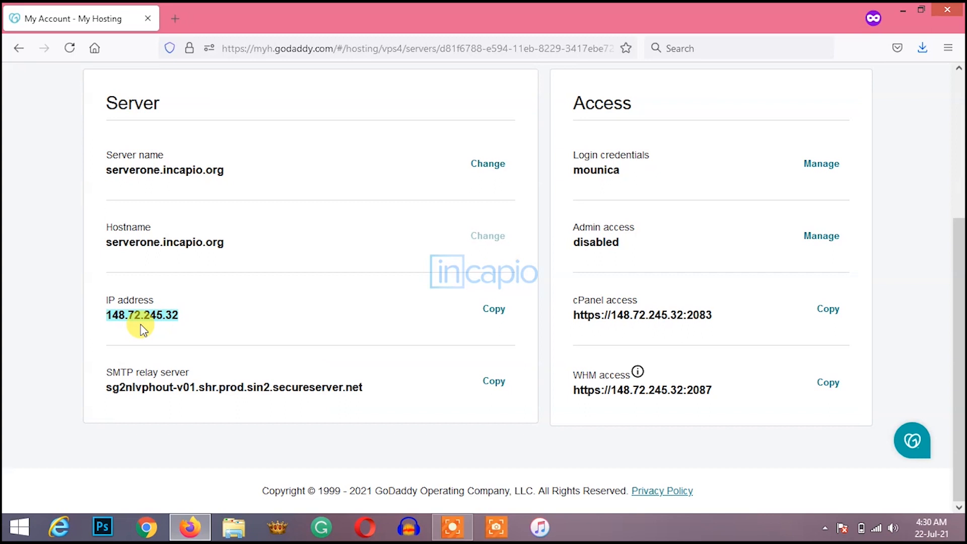
pyautogui.click(228, 283)
pyautogui.scroll(5, 228, 283)
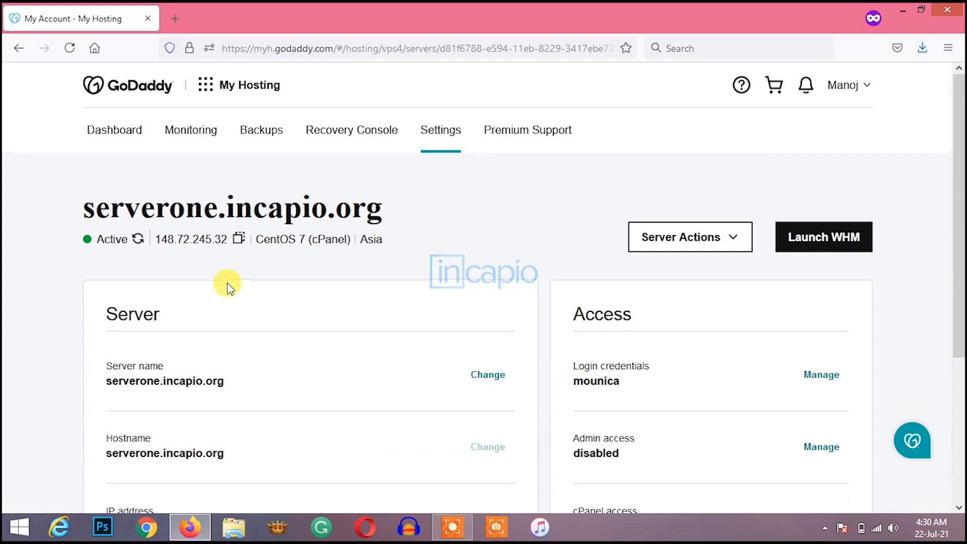
# Step: Open the apps menu beside My Hosting with Manage My Products and quick links
pyautogui.click(205, 84)
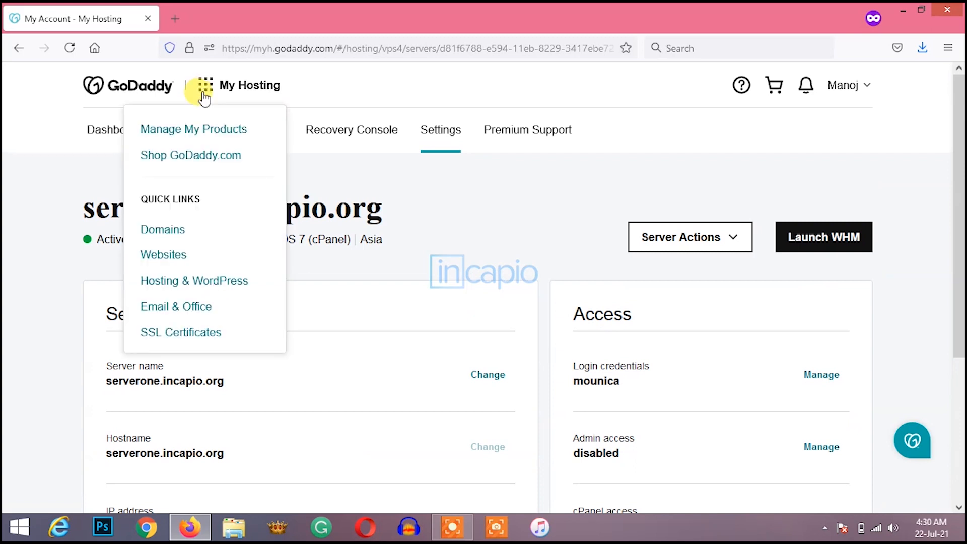
# Step: Open Manage My Products in a new tab and go to DNS management for incapio.org
pyautogui.rightClick(202, 135)
pyautogui.click(213, 142)
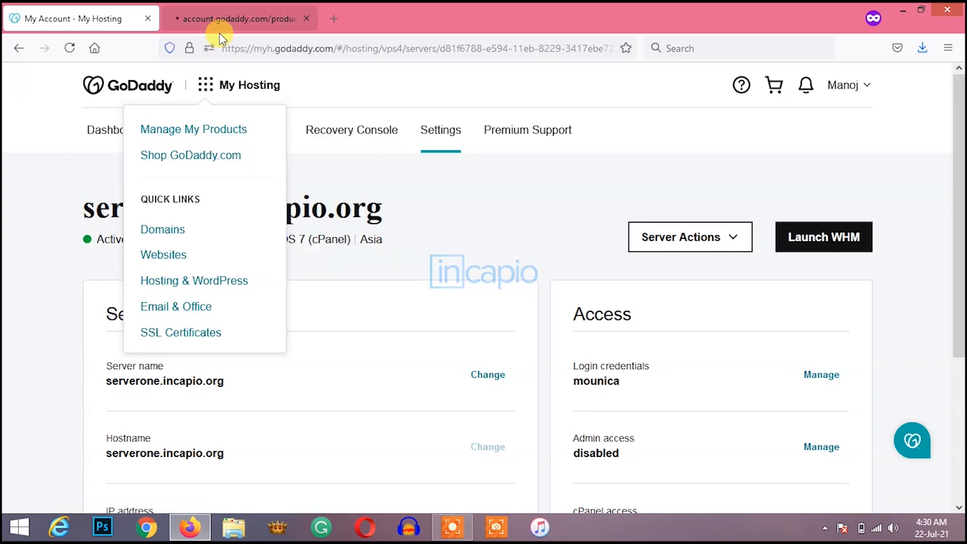
pyautogui.click(225, 20)
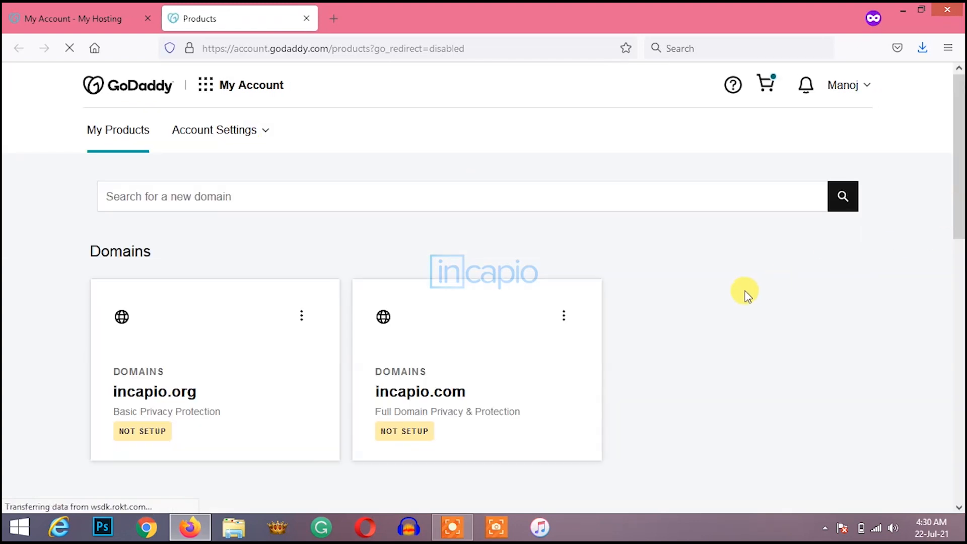
pyautogui.scroll(-1, 743, 292)
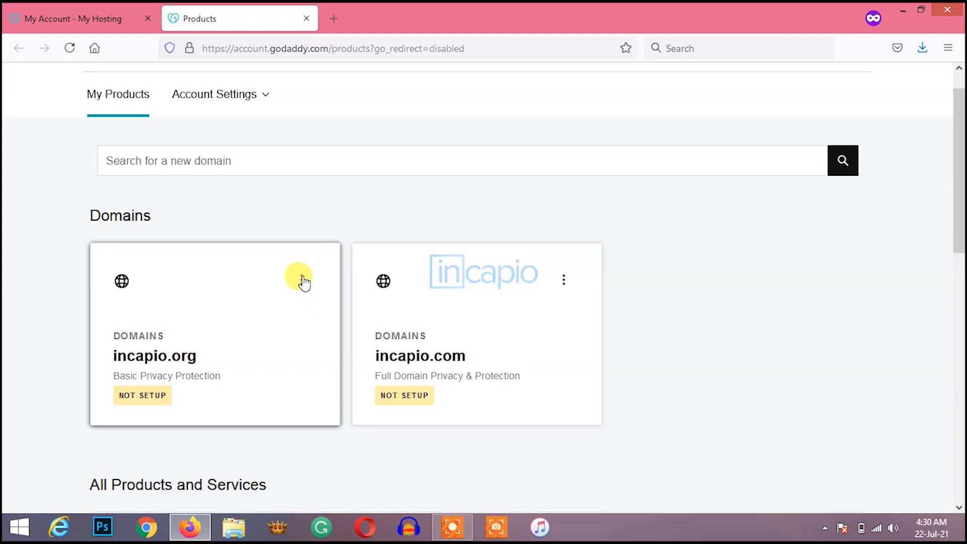
pyautogui.click(303, 280)
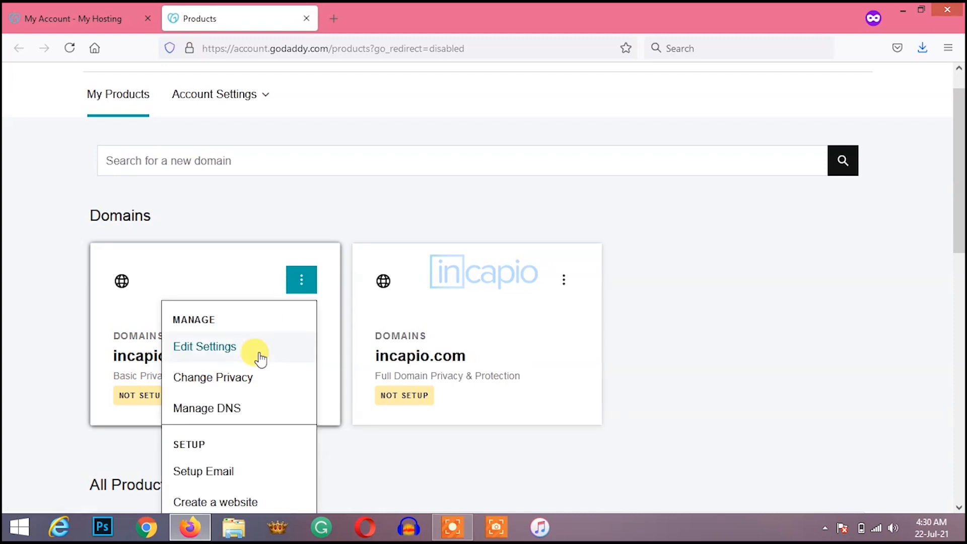
pyautogui.click(233, 410)
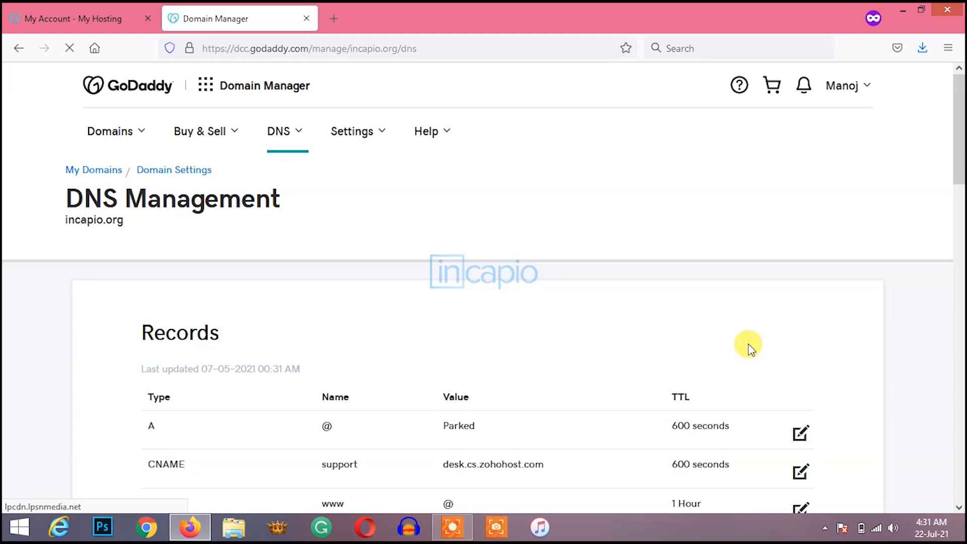
# Step: Add a new A record in the incapio.org DNS with host serverone
pyautogui.scroll(-8, 749, 348)
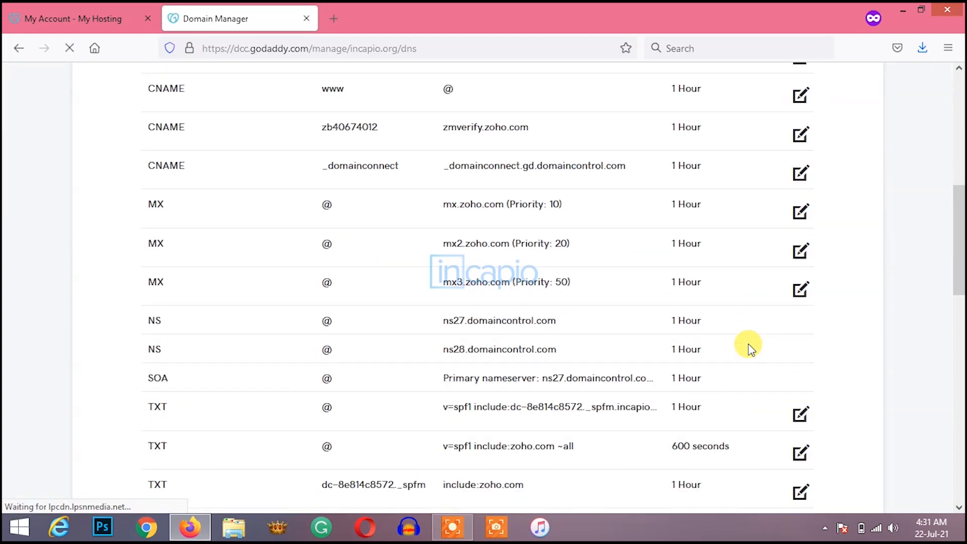
pyautogui.scroll(-5, 748, 347)
pyautogui.click(800, 387)
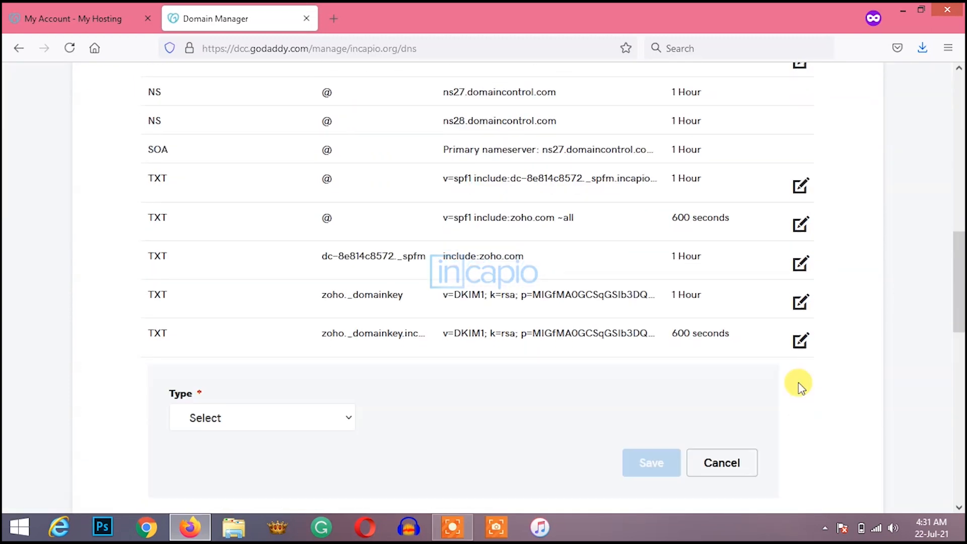
pyautogui.click(301, 416)
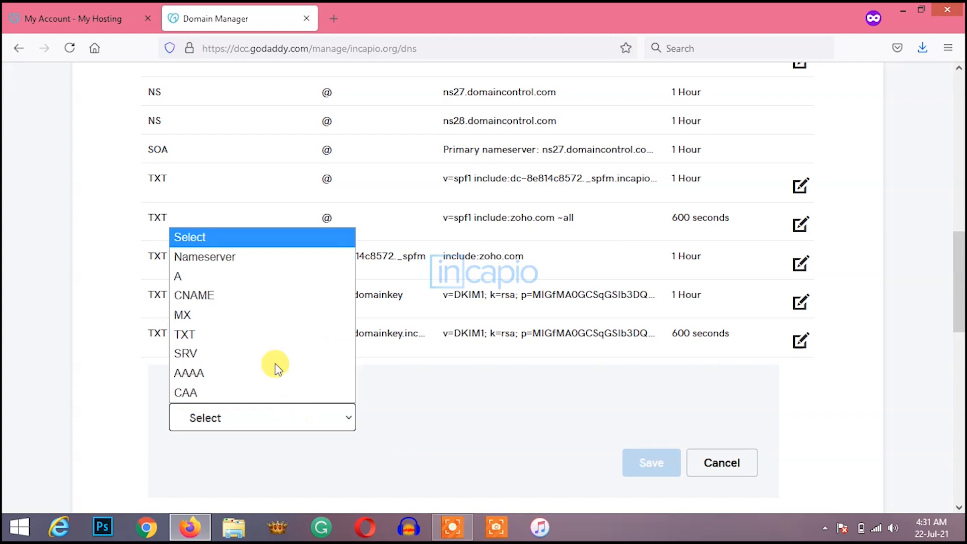
pyautogui.click(270, 280)
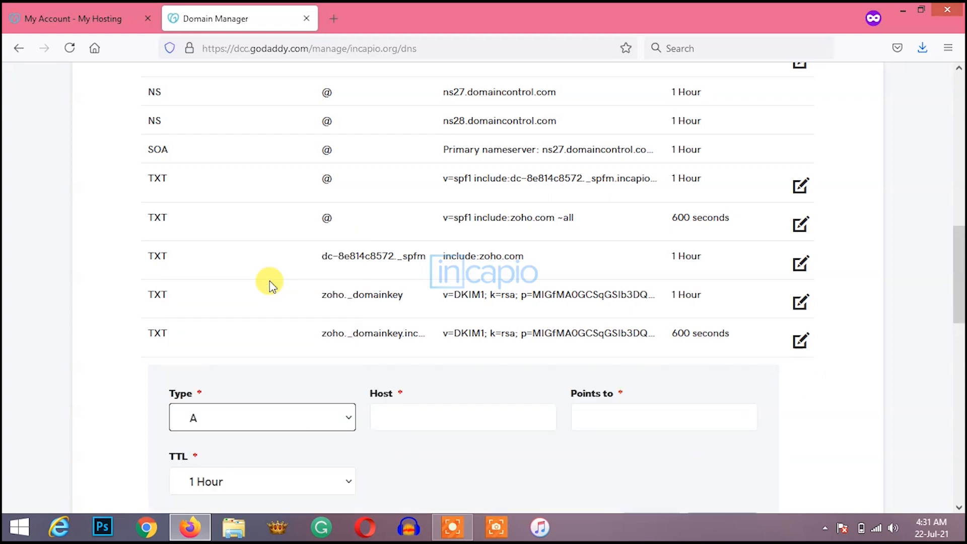
pyautogui.click(389, 418)
pyautogui.write('serverone')
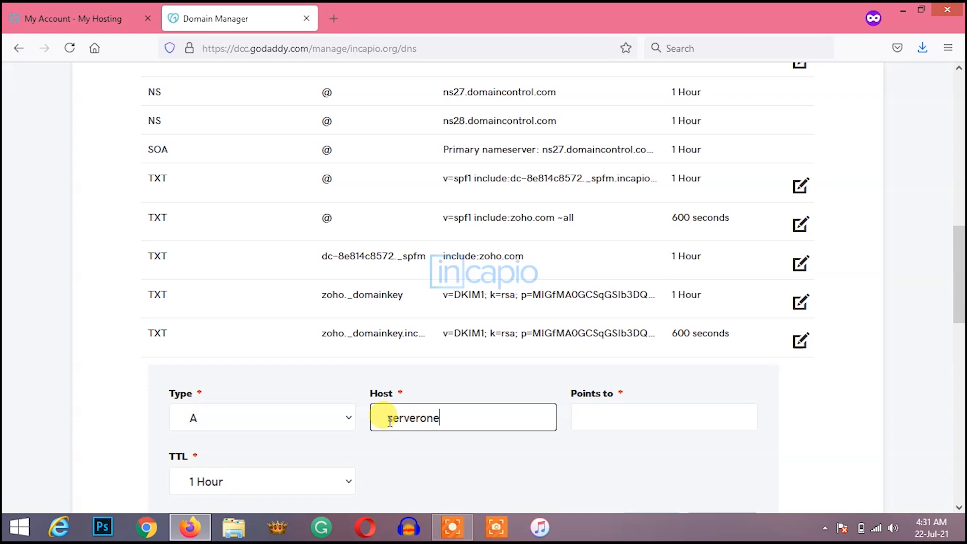
# Step: Point the record to 148.72.245.32 with a custom 600-second TTL and save it
pyautogui.click(579, 423)
pyautogui.hotkey('ctrl', 'v')
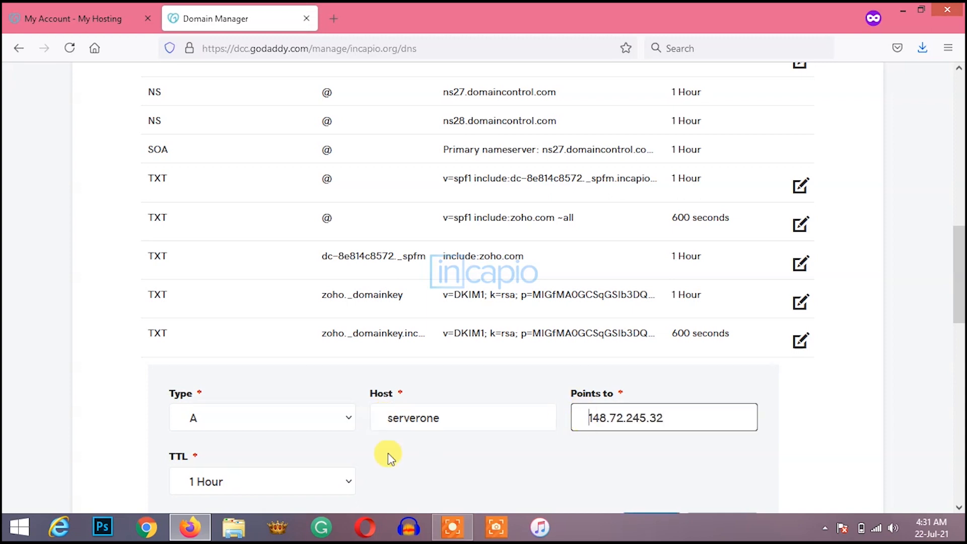
pyautogui.click(335, 485)
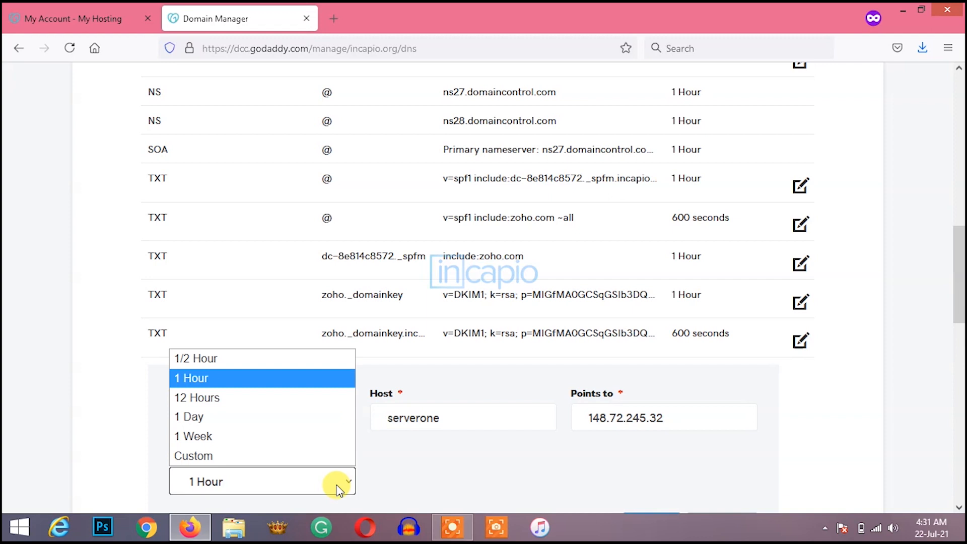
pyautogui.click(325, 453)
pyautogui.click(397, 483)
pyautogui.press('BackSpace')
pyautogui.scroll(-1, 523, 469)
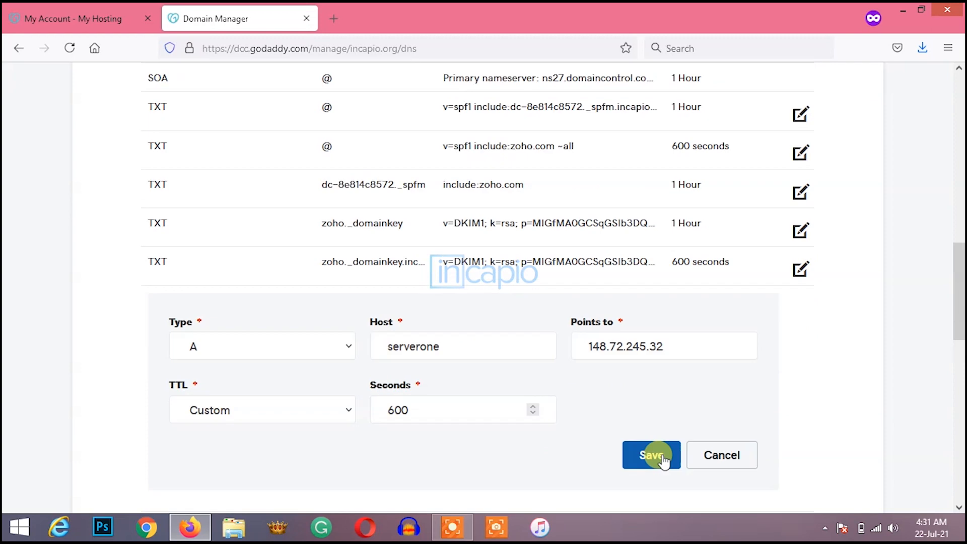
pyautogui.click(653, 456)
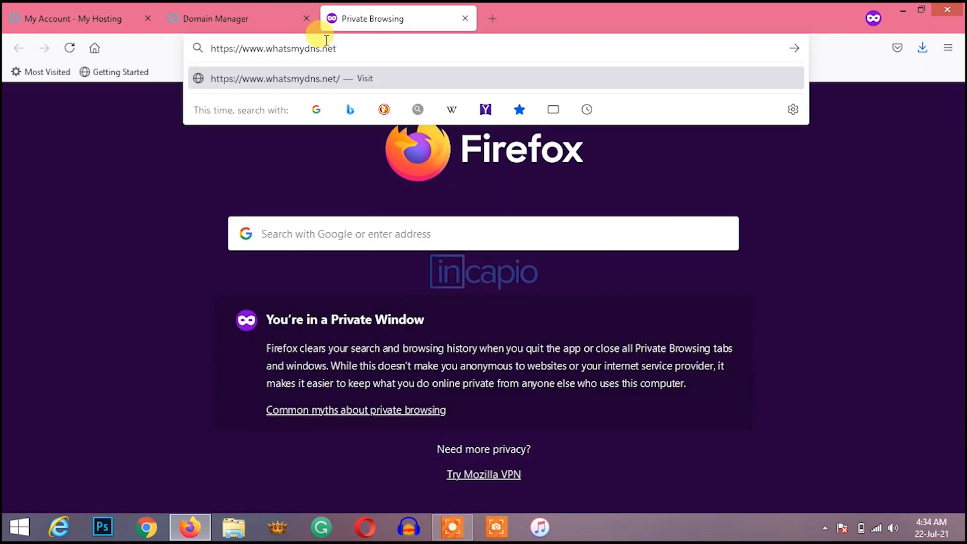
# Step: Run an A-record lookup for serverone.incapio.org on whatsmydns.net and review the worldwide results
pyautogui.press('Return')
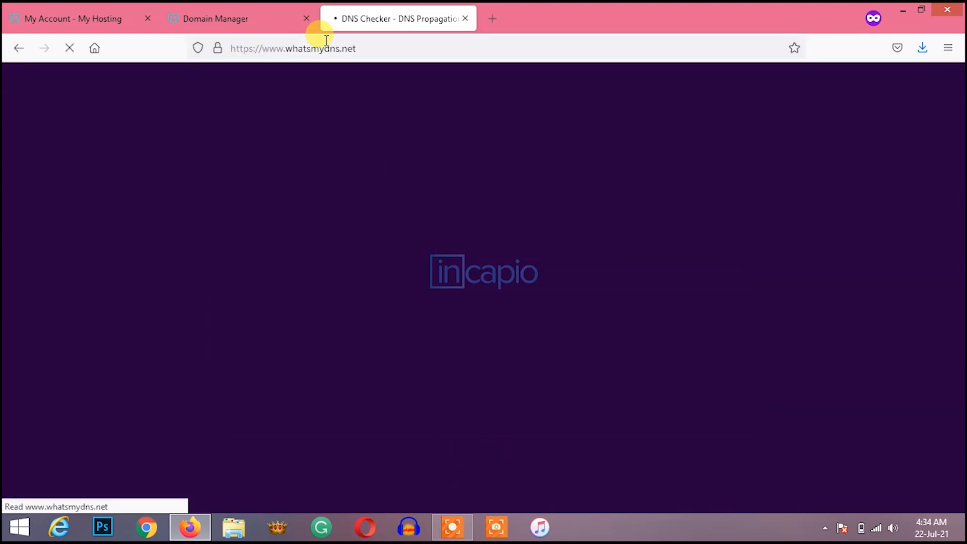
pyautogui.write('serverone.incapio.org')
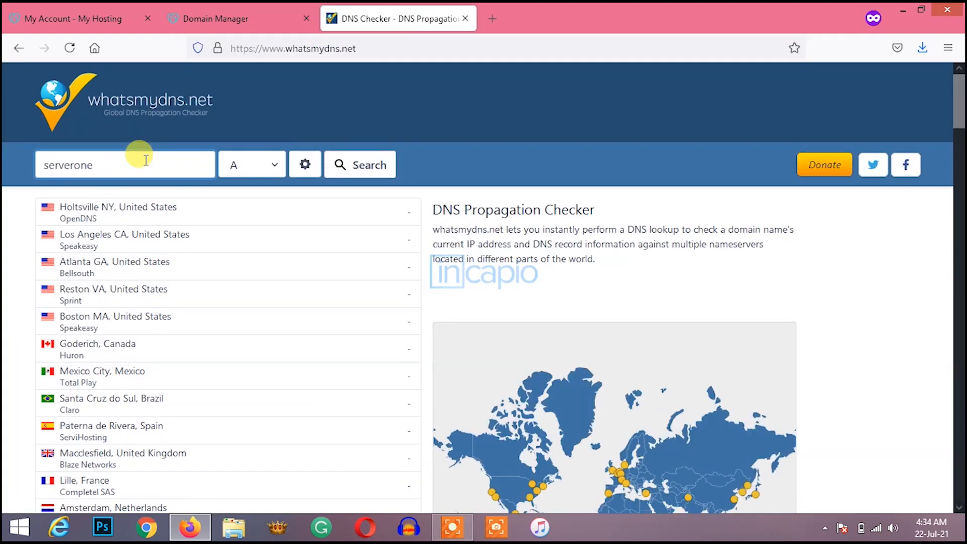
pyautogui.click(356, 171)
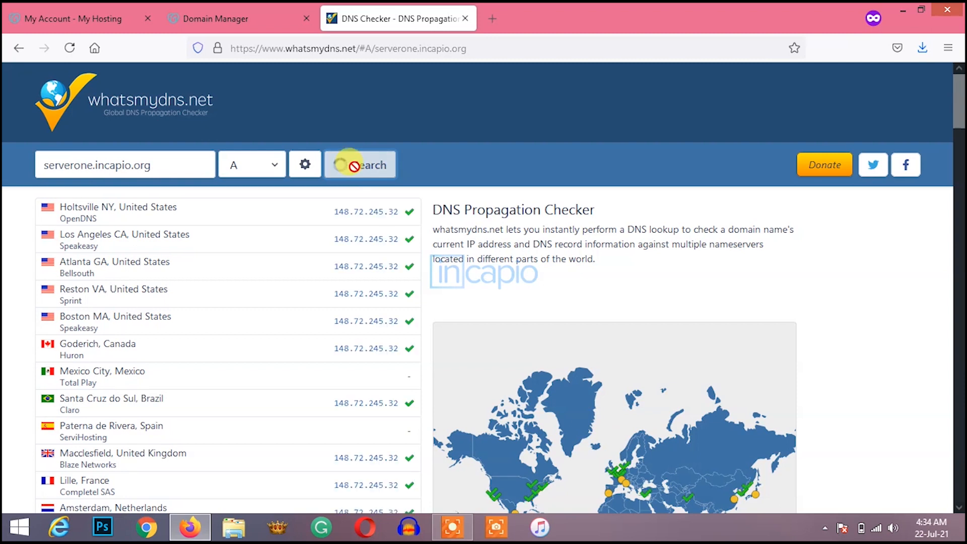
pyautogui.scroll(-4, 388, 334)
pyautogui.scroll(-6, 387, 327)
pyautogui.scroll(2, 389, 330)
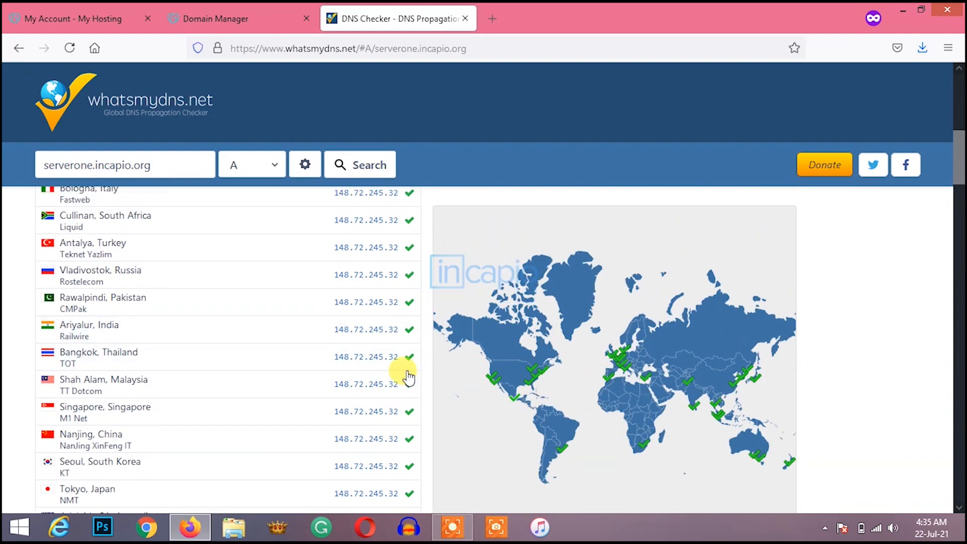
# Step: Close the DNS checker and visit serverone.incapio.org in a new private tab
pyautogui.click(467, 19)
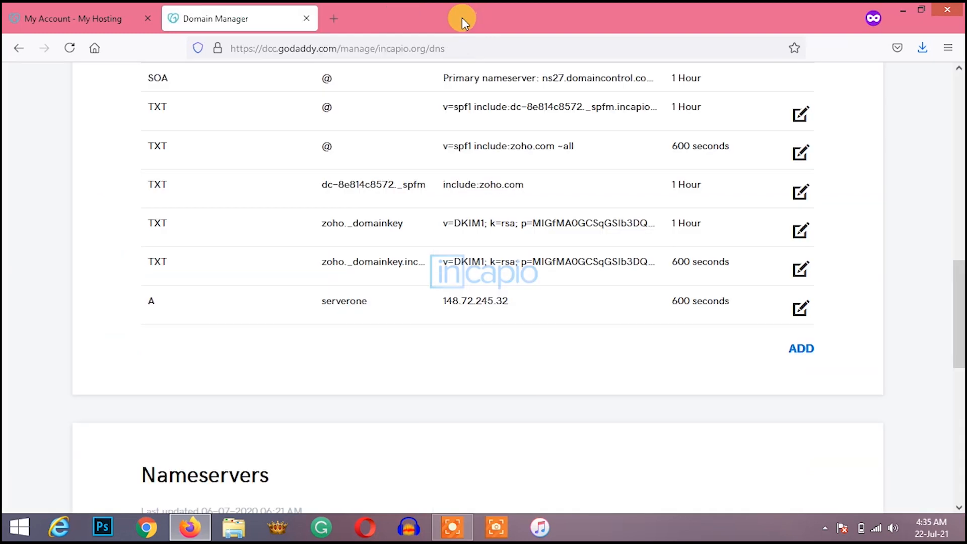
pyautogui.click(334, 18)
pyautogui.write('serv')
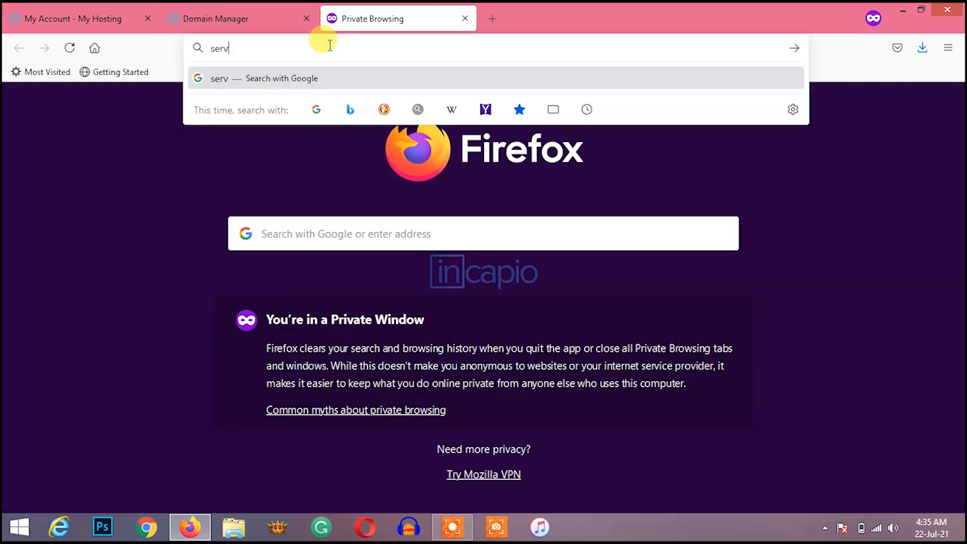
pyautogui.write('erone.')
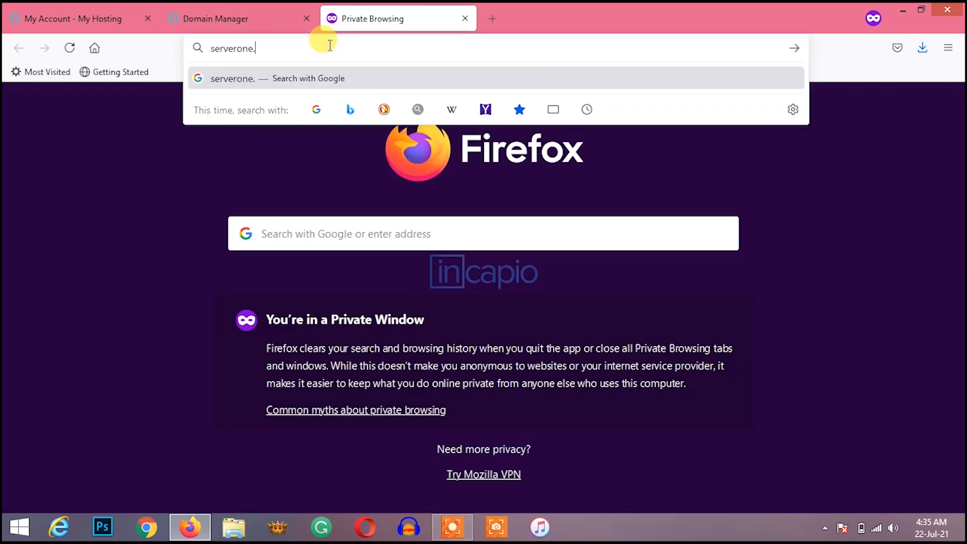
pyautogui.write('incapio.org')
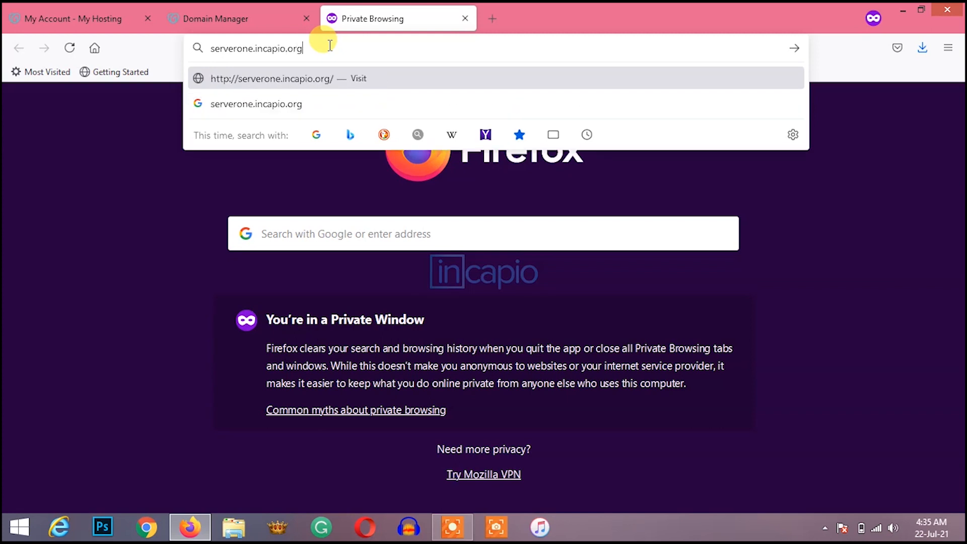
pyautogui.press('Return')
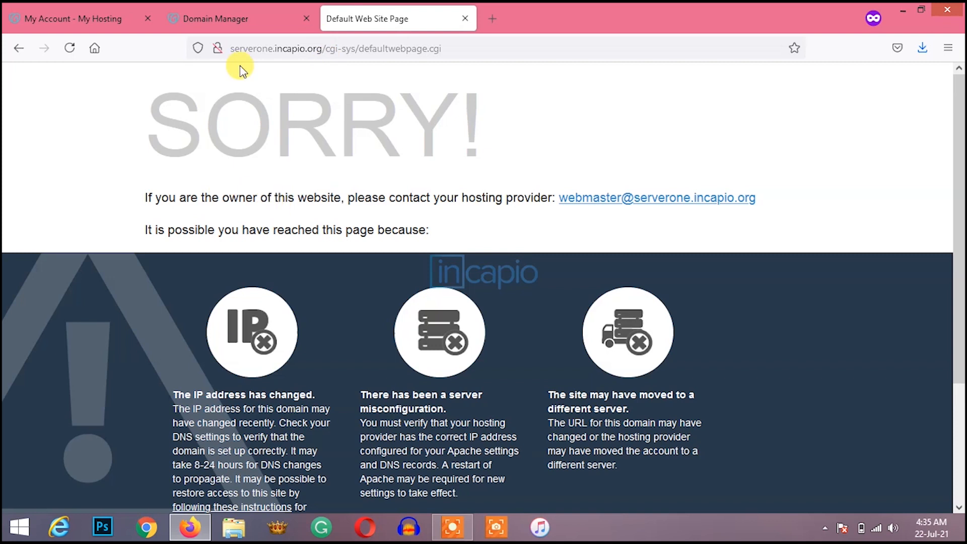
# Step: Find WHM port 2087 in GoDaddy's server access settings, then return to the site tab
pyautogui.click(105, 19)
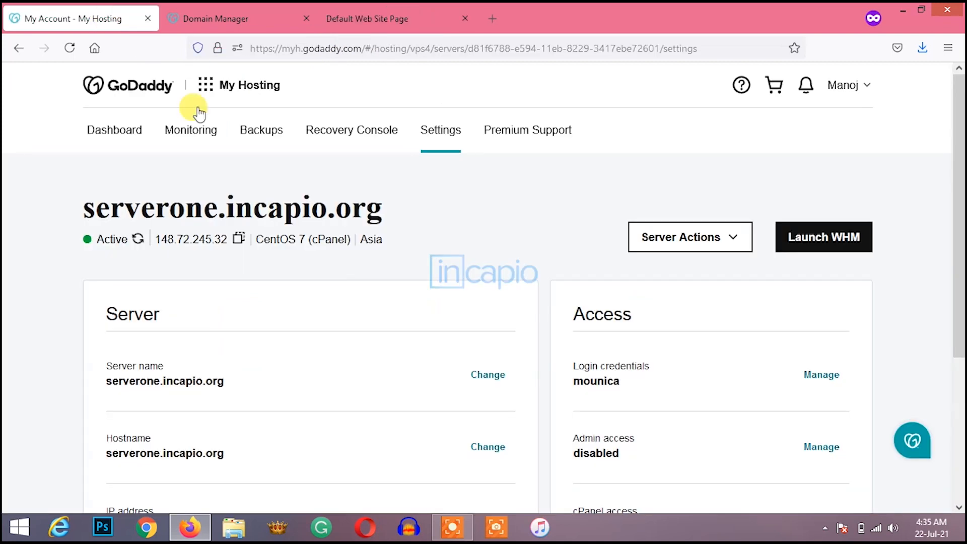
pyautogui.moveTo(960, 291); pyautogui.dragTo(961, 385)
pyautogui.click(832, 381)
pyautogui.doubleClick(705, 459)
pyautogui.hotkey('ctrl', 'c')
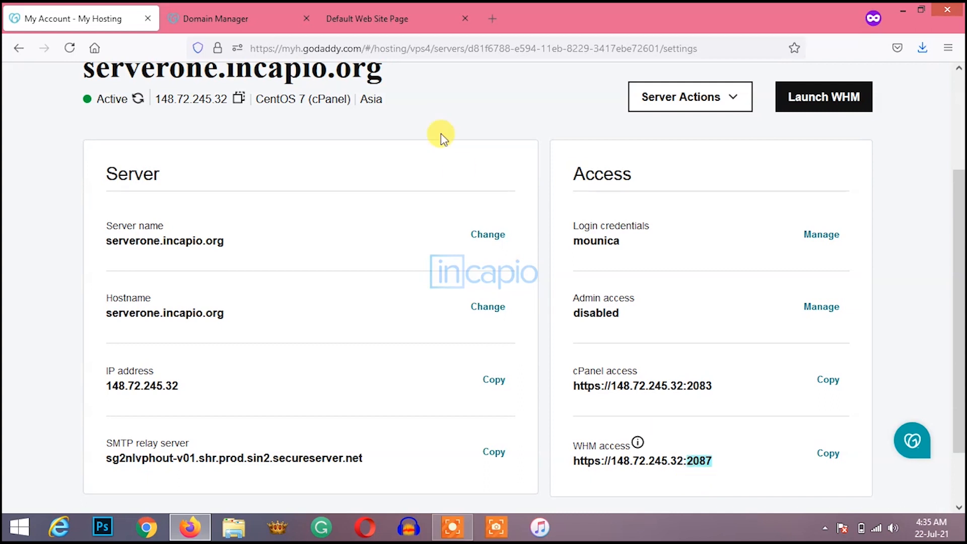
pyautogui.click(403, 16)
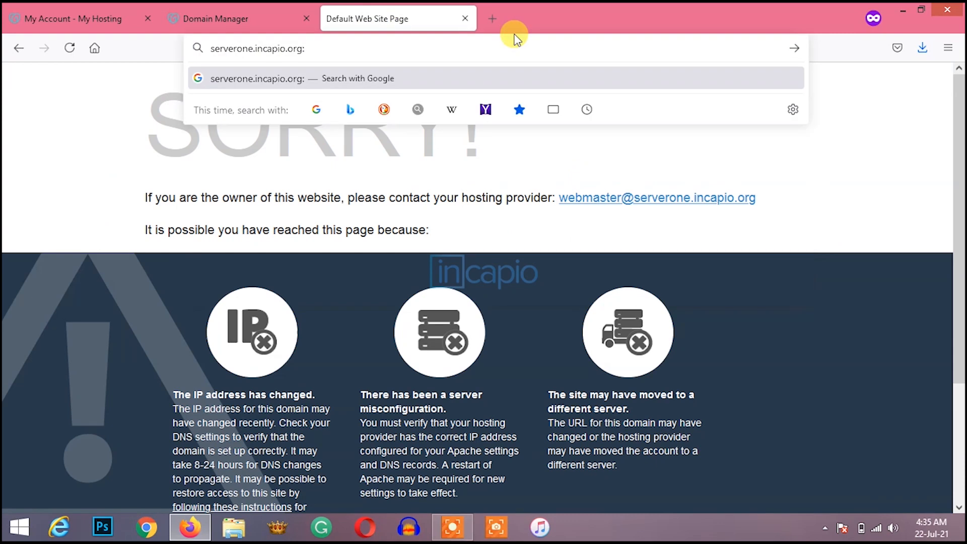
# Step: Load serverone.incapio.org:2087 and sign in to WHM with the account password
pyautogui.hotkey('ctrl', 'v')
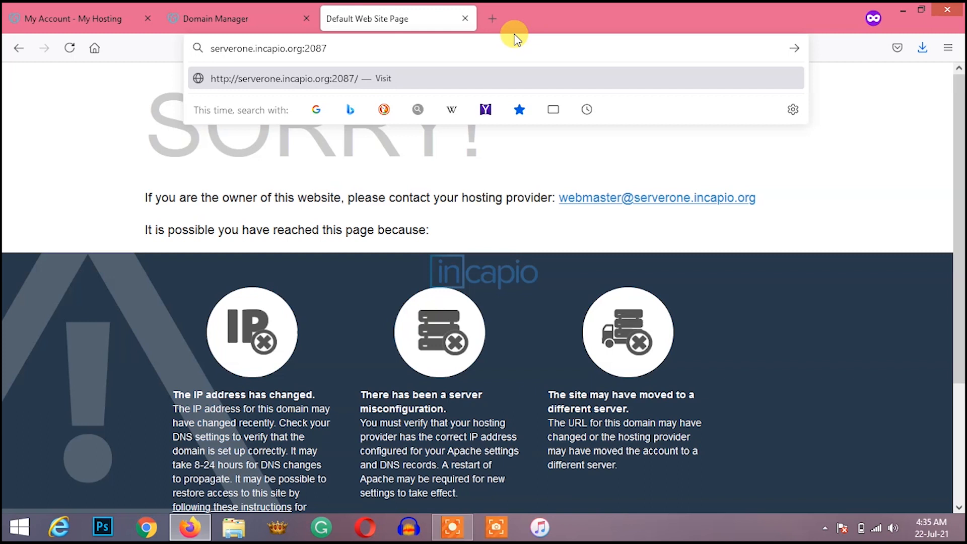
pyautogui.press('Return')
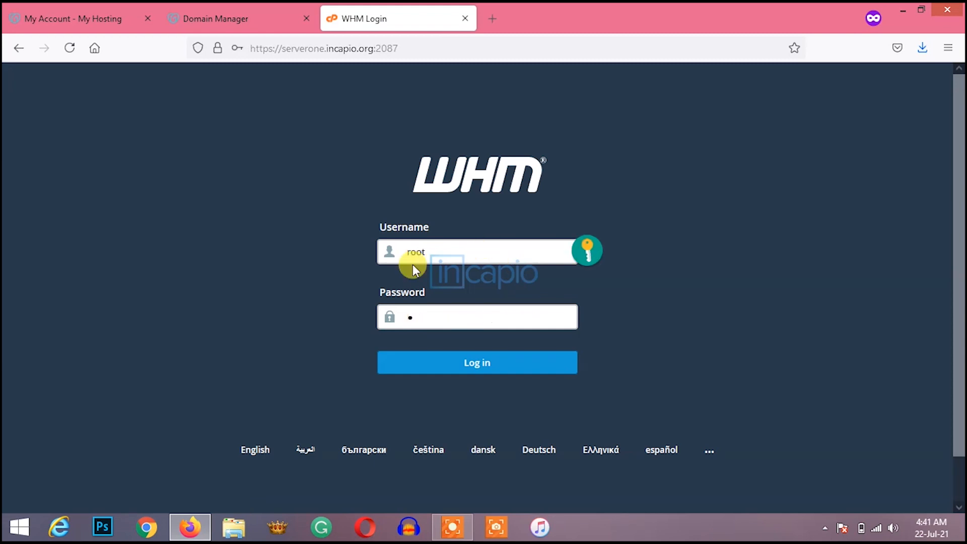
pyautogui.write('•••••••')
pyautogui.press('Return')
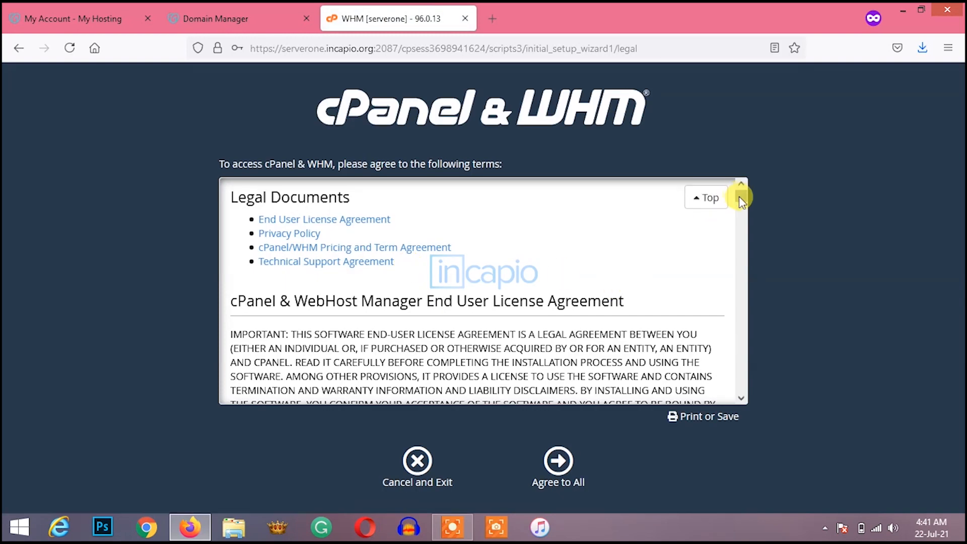
# Step: Scroll through the Legal Documents and choose Agree to All
pyautogui.moveTo(738, 197); pyautogui.dragTo(743, 395)
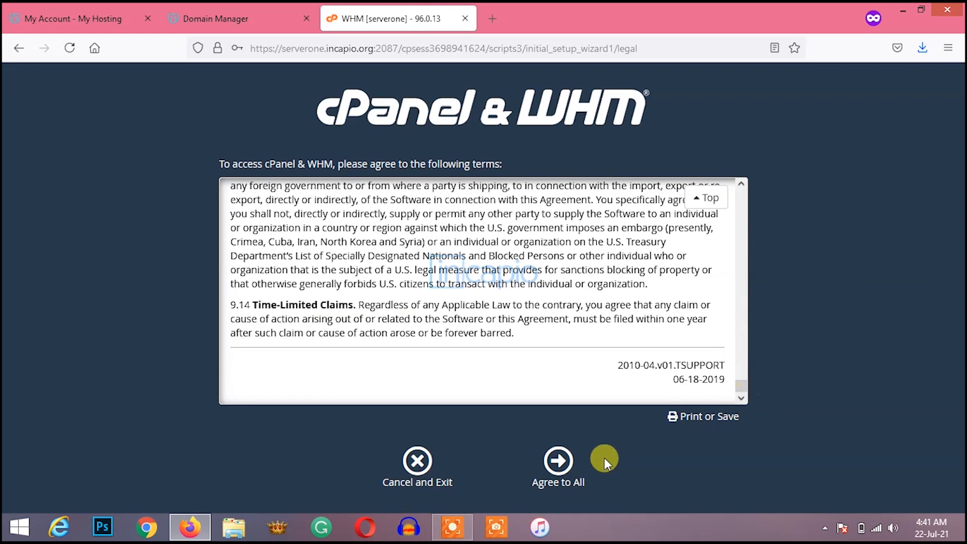
pyautogui.click(557, 460)
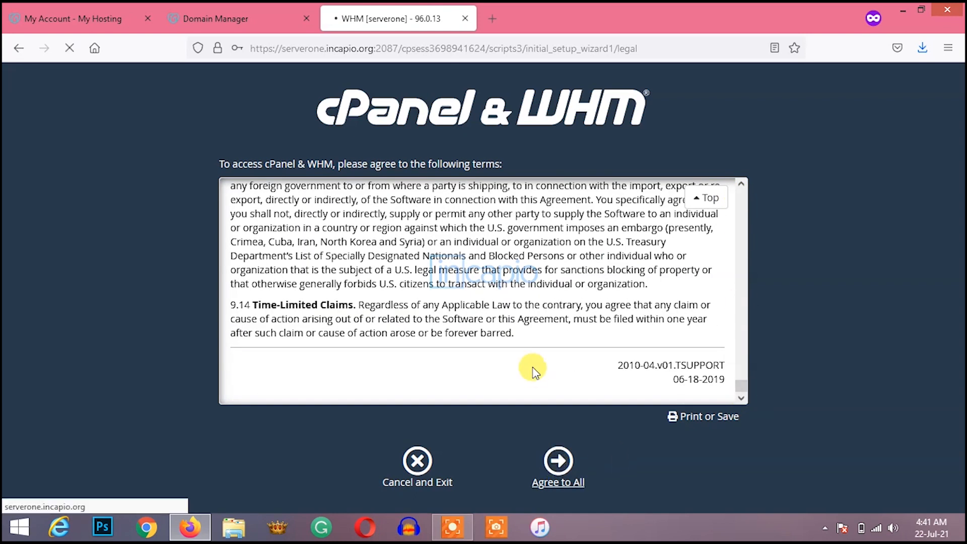